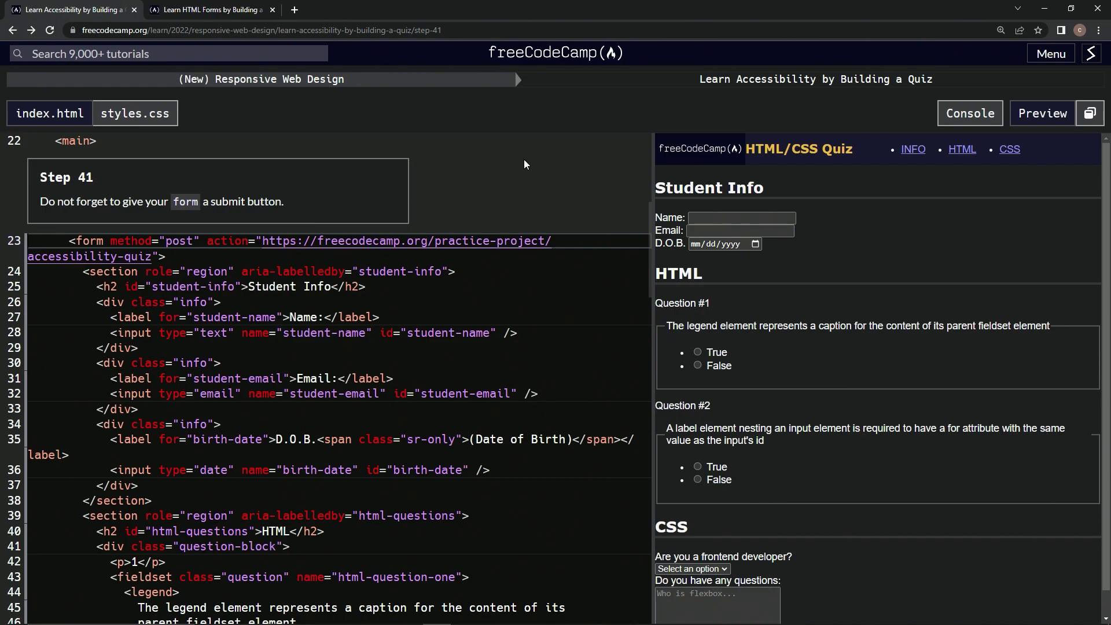
Copy the submit input line from the registration form lesson and return to the quiz lesson.
{"action": "left_click", "coordinate": [202, 10]}
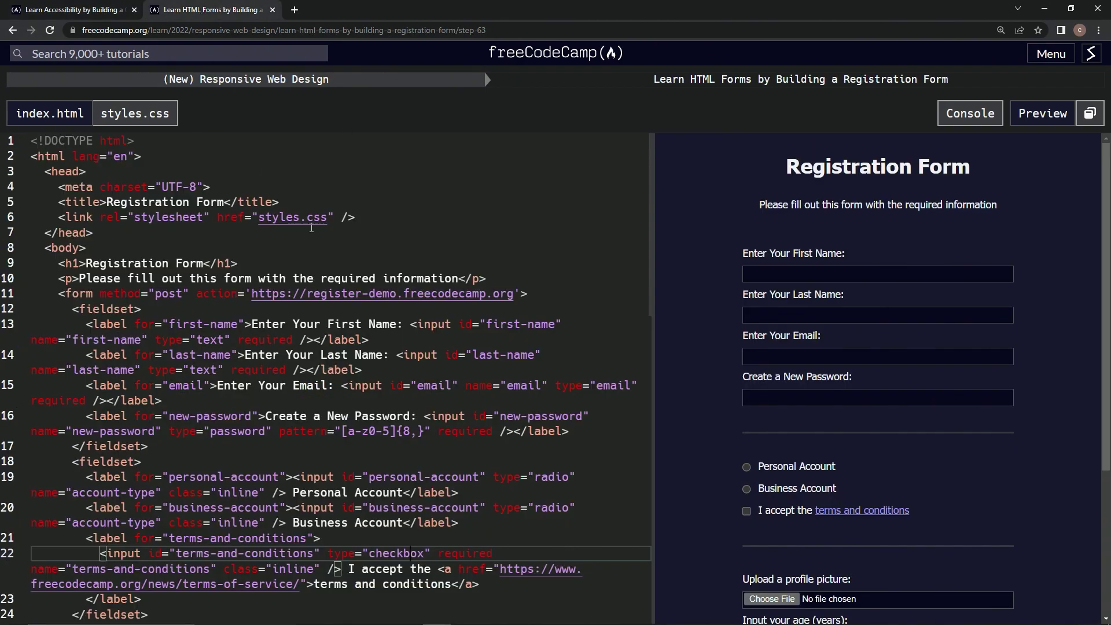
{"action": "scroll", "coordinate": [315, 228], "scroll_direction": "down", "scroll_amount": 3}
{"action": "scroll", "coordinate": [275, 254], "scroll_direction": "down", "scroll_amount": 3}
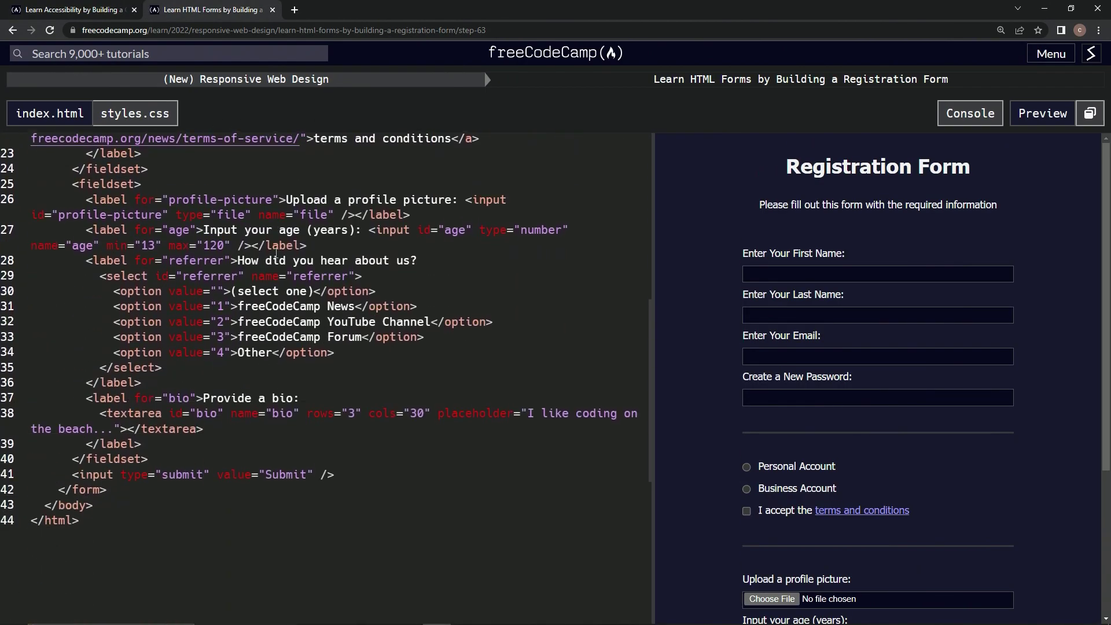
{"action": "scroll", "coordinate": [930, 280], "scroll_direction": "down", "scroll_amount": 3}
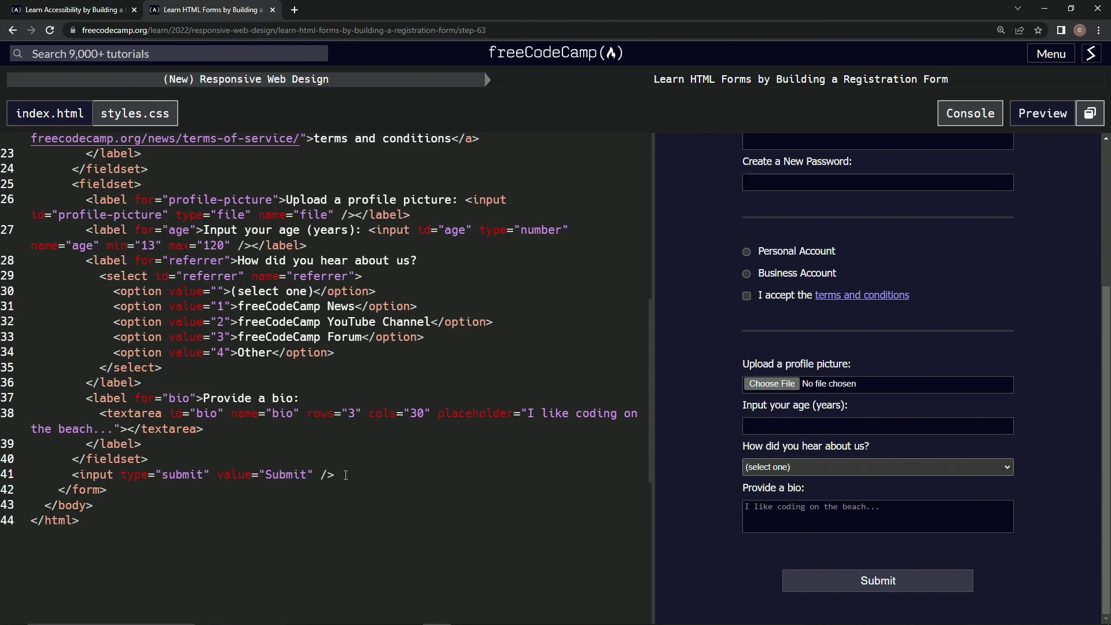
{"action": "left_click_drag", "start_coordinate": [346, 475], "coordinate": [344, 462]}
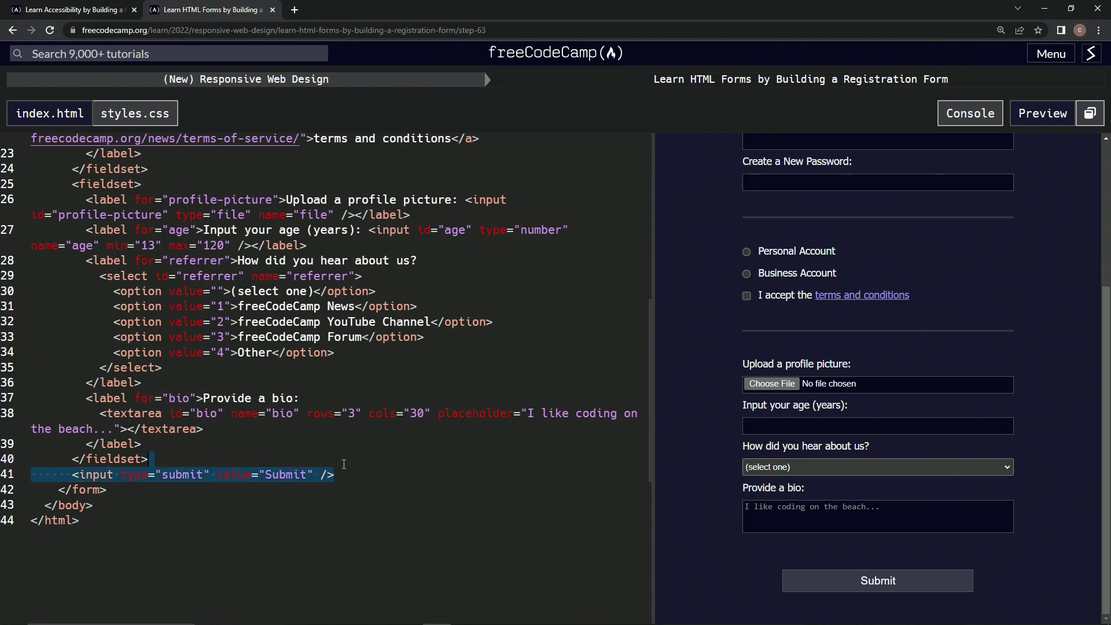
{"action": "left_click", "coordinate": [70, 10]}
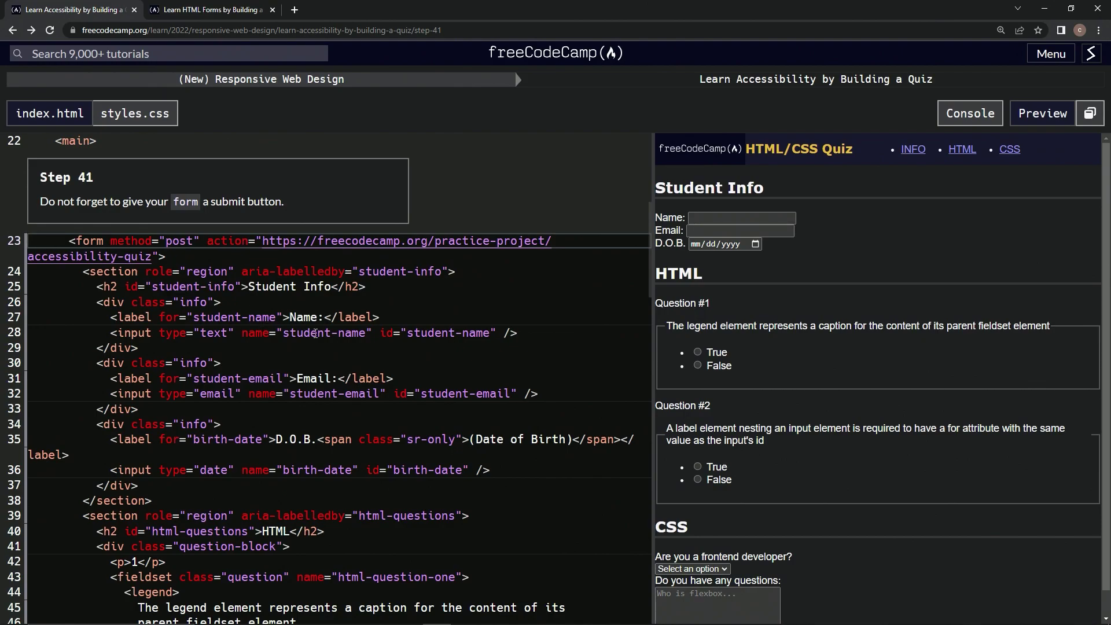
{"action": "scroll", "coordinate": [310, 346], "scroll_direction": "down", "scroll_amount": 1}
{"action": "scroll", "coordinate": [300, 347], "scroll_direction": "down", "scroll_amount": 2}
{"action": "scroll", "coordinate": [300, 347], "scroll_direction": "down", "scroll_amount": 4}
{"action": "scroll", "coordinate": [296, 365], "scroll_direction": "down", "scroll_amount": 4}
{"action": "scroll", "coordinate": [288, 404], "scroll_direction": "down", "scroll_amount": 3}
Paste <input type="submit" value="Submit" /> after </section>, replacing the blank line.
{"action": "left_click", "coordinate": [153, 471]}
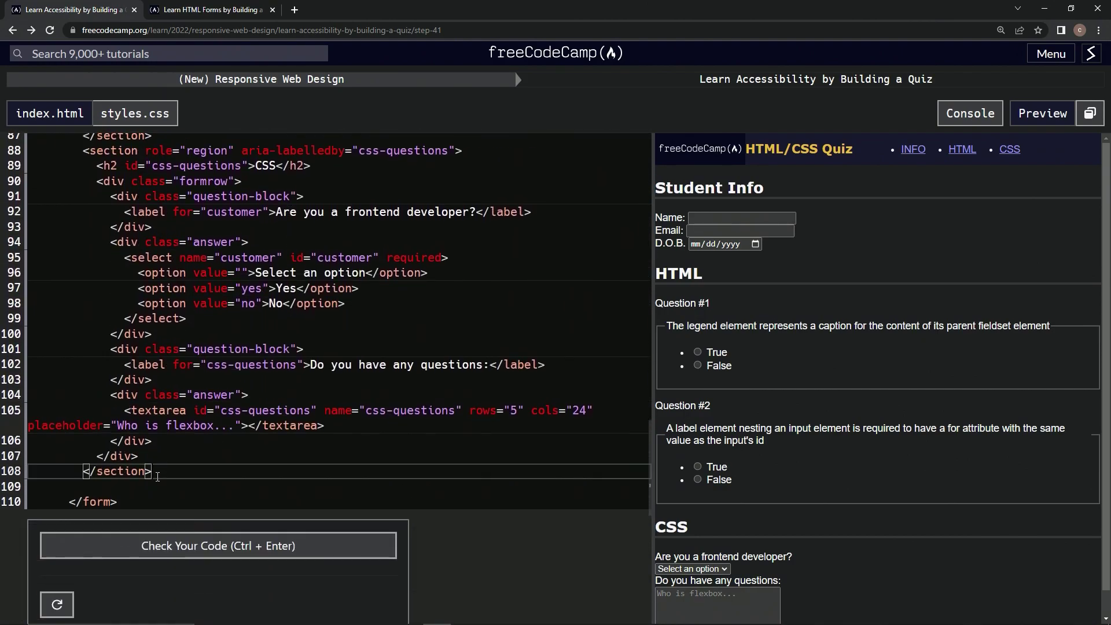
{"action": "key", "text": "Delete"}
{"action": "key", "text": "Return"}
{"action": "type", "text": "<input type=\"submit\" value=\"Submit\" />"}
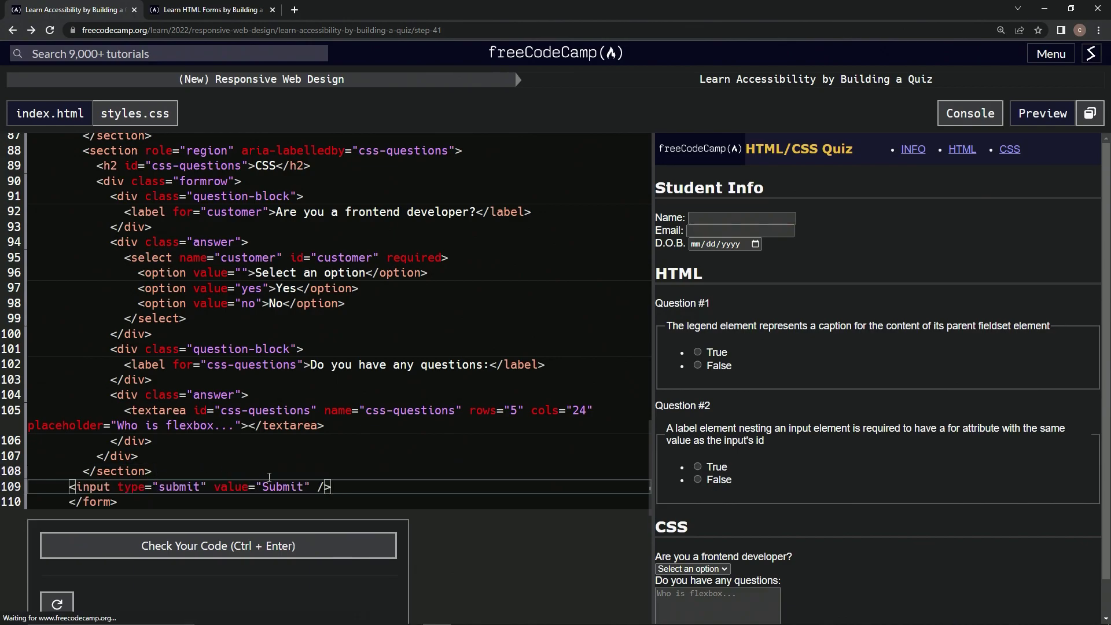
Run the step 41 tests and read the failing hint asking for Send.
{"action": "left_click", "coordinate": [278, 554]}
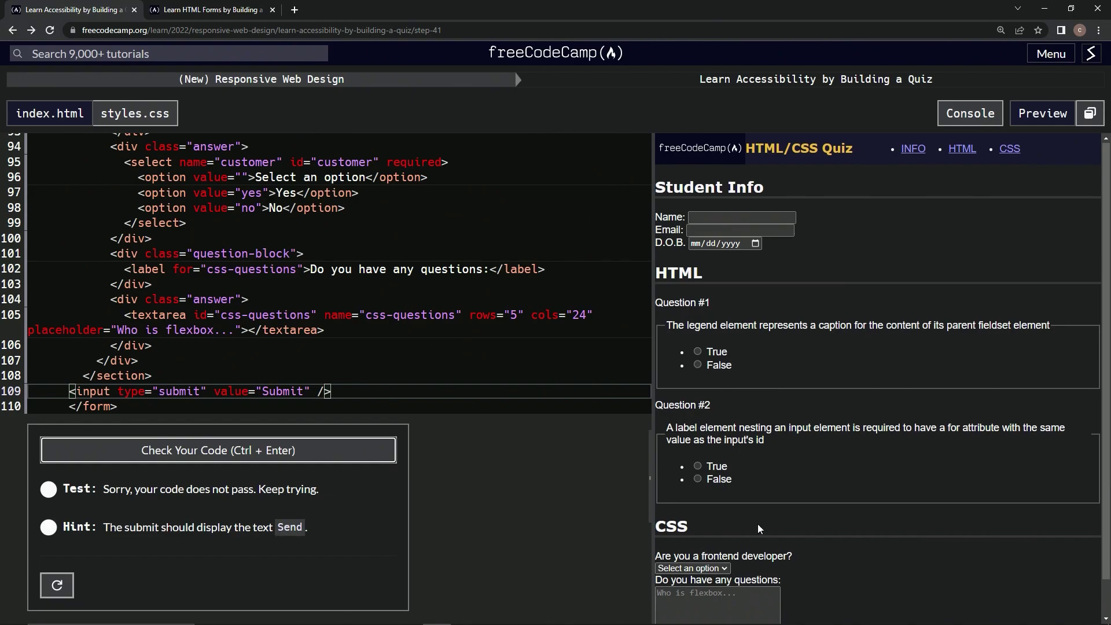
{"action": "scroll", "coordinate": [743, 528], "scroll_direction": "down", "scroll_amount": 1}
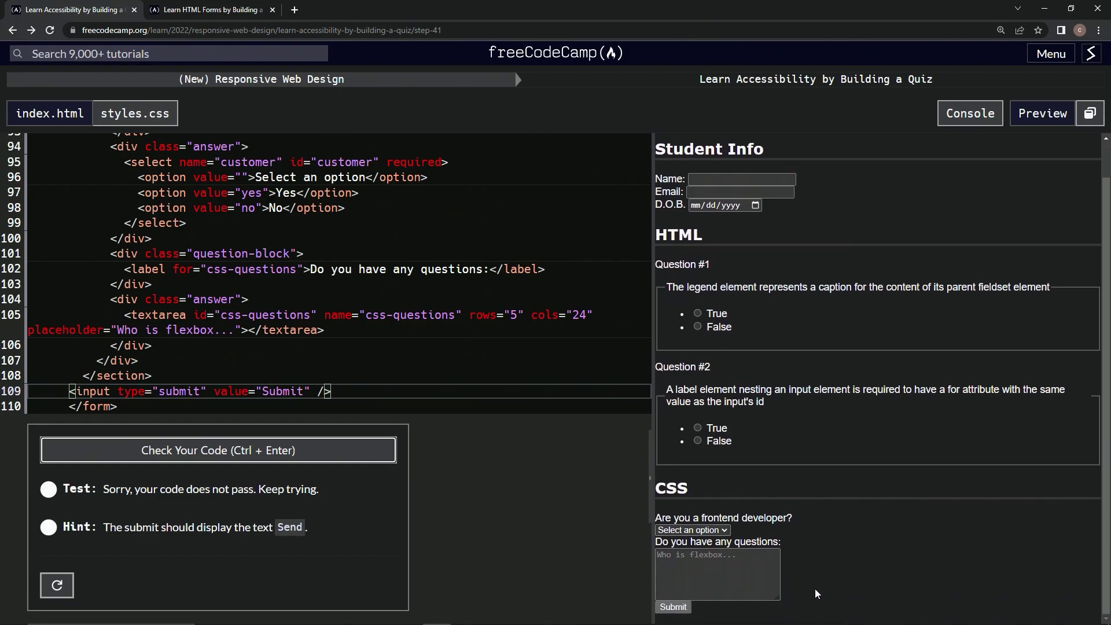
Change the line 109 value from Submit to Send, recheck, and continue to step 42.
{"action": "double_click", "coordinate": [282, 391]}
{"action": "type", "text": "Send"}
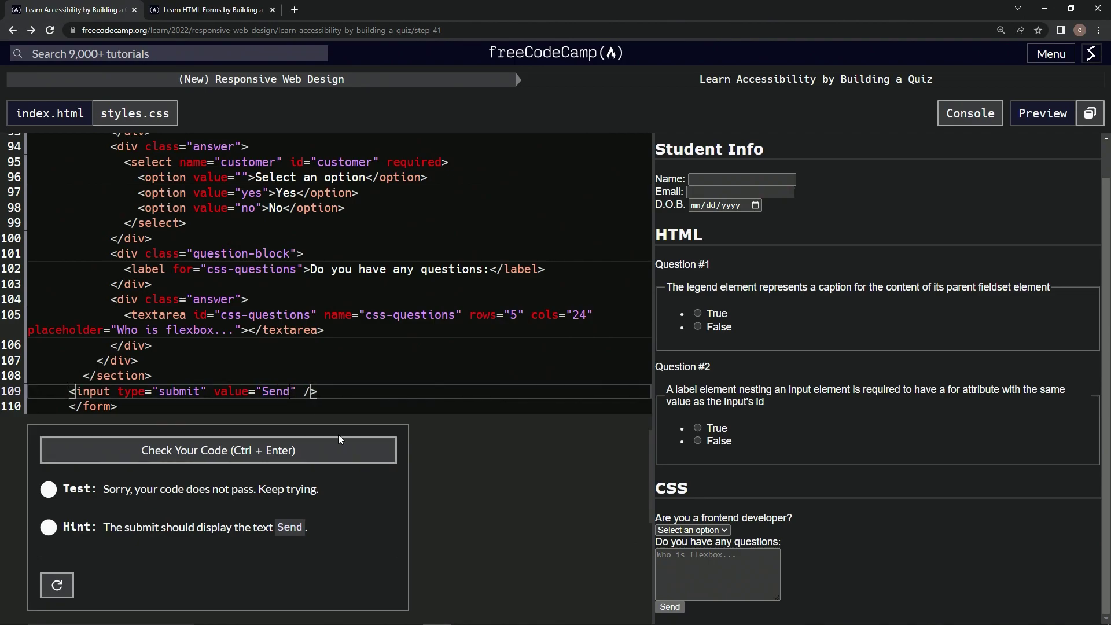
{"action": "left_click", "coordinate": [253, 455]}
{"action": "left_click", "coordinate": [254, 455]}
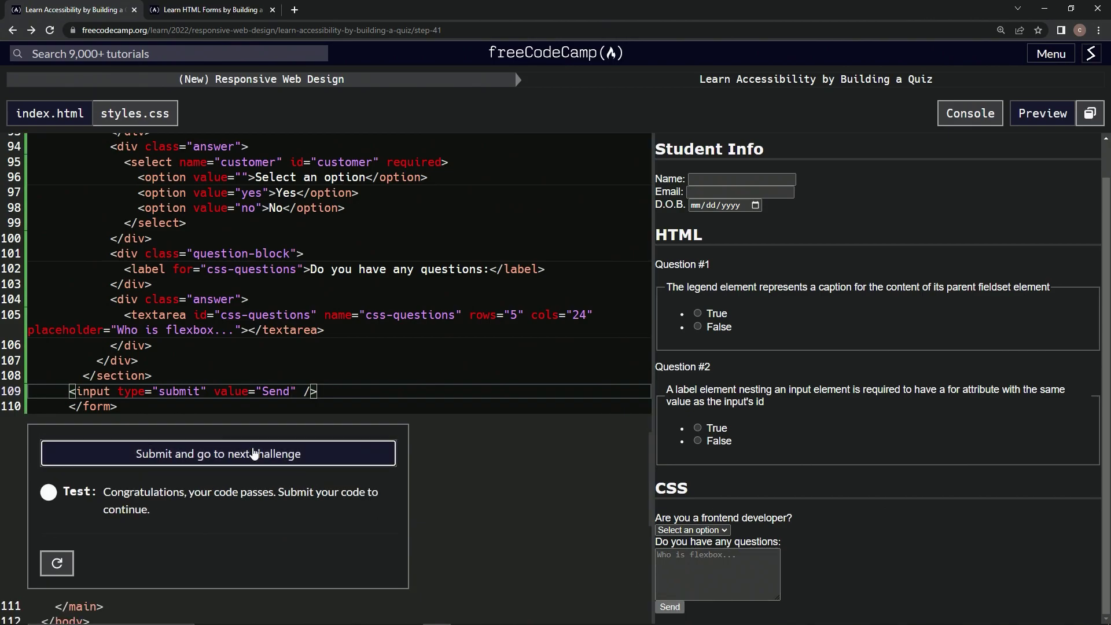